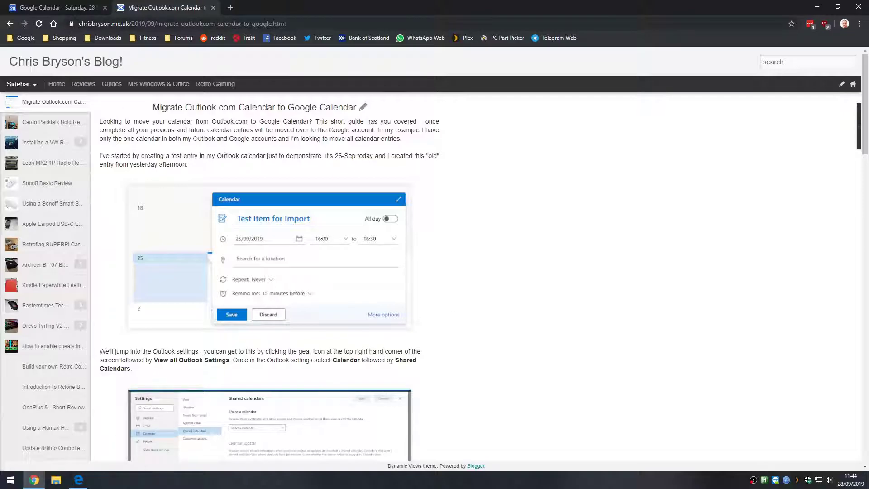
In Edge's Outlook calendar, save a 'Test for Import' event on Friday 27 September at 16:00
left_click(78, 480)
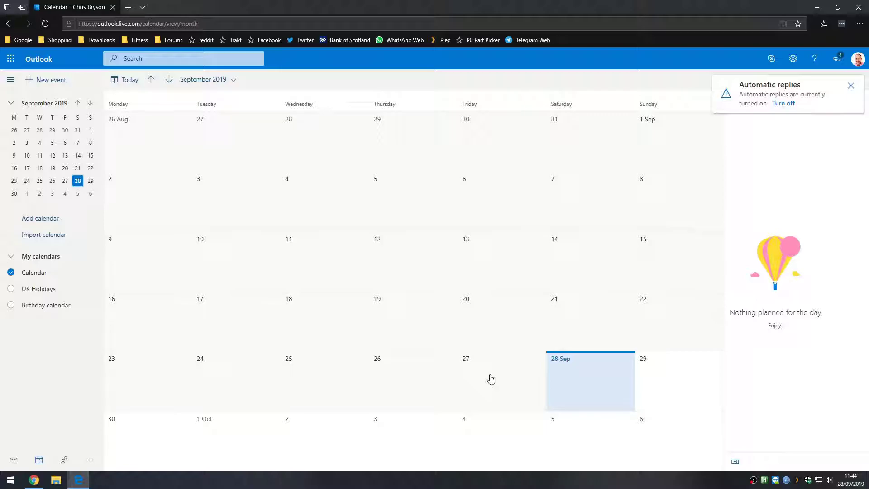
left_click(491, 379)
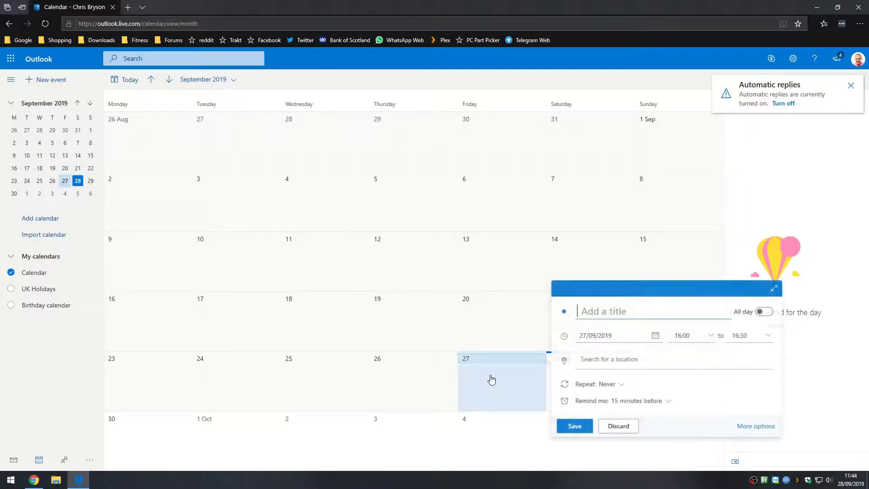
left_click(492, 378)
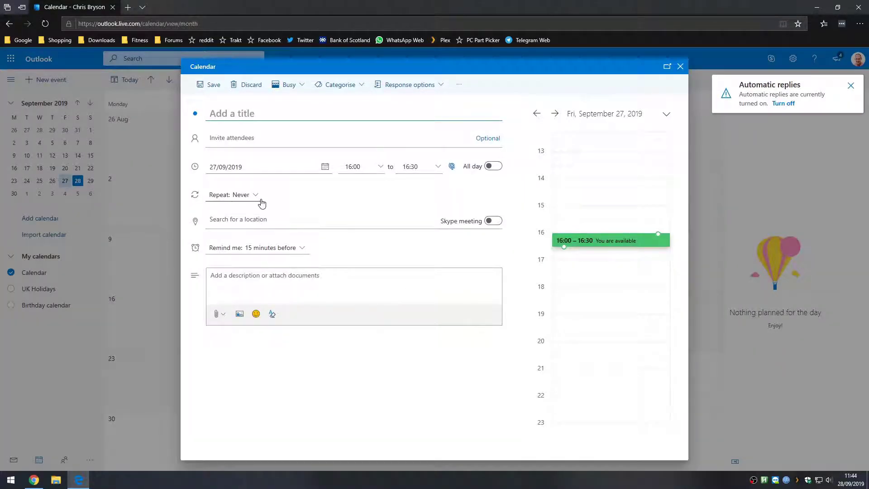
type("Test")
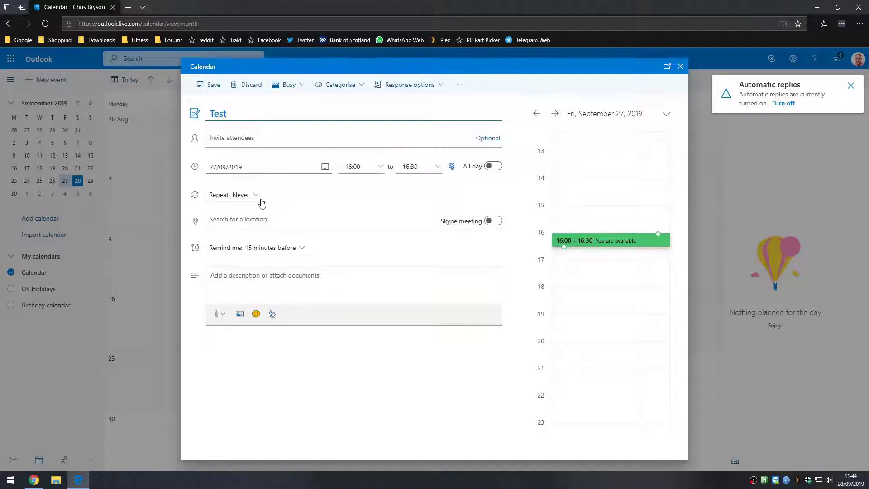
type(" for Import")
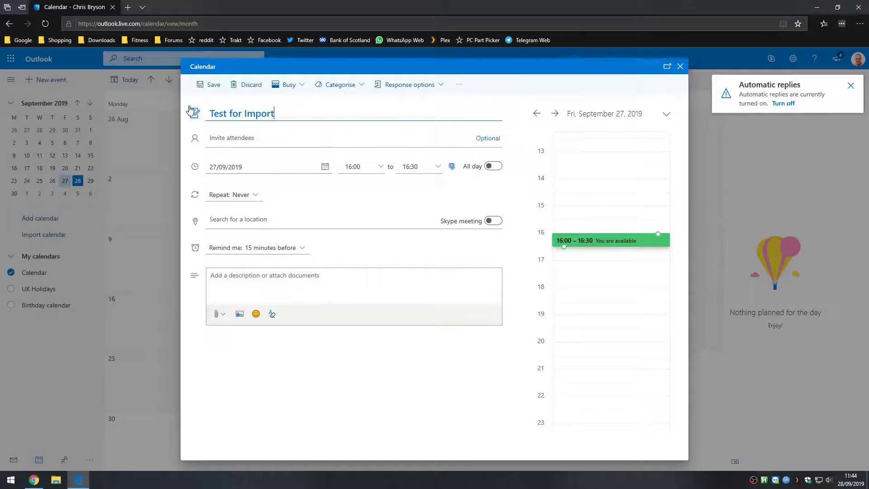
left_click(213, 86)
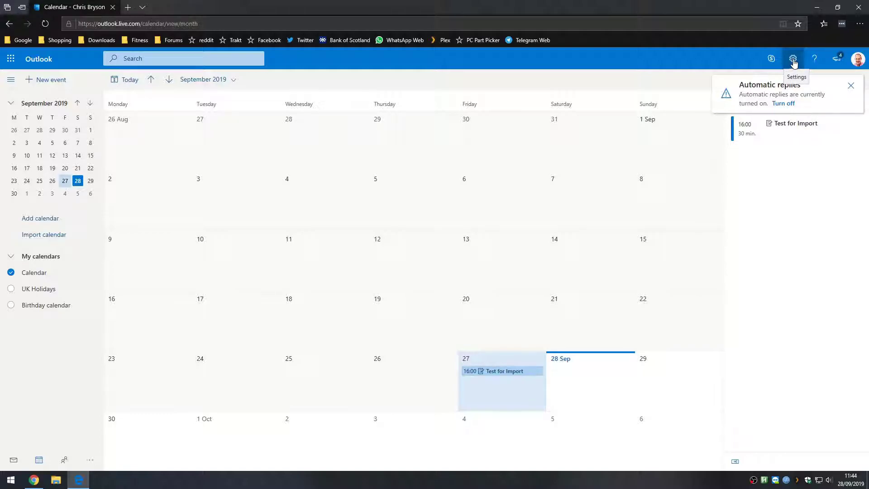
Go to Outlook settings > Calendar > Shared calendars to see the published calendar's links
left_click(793, 62)
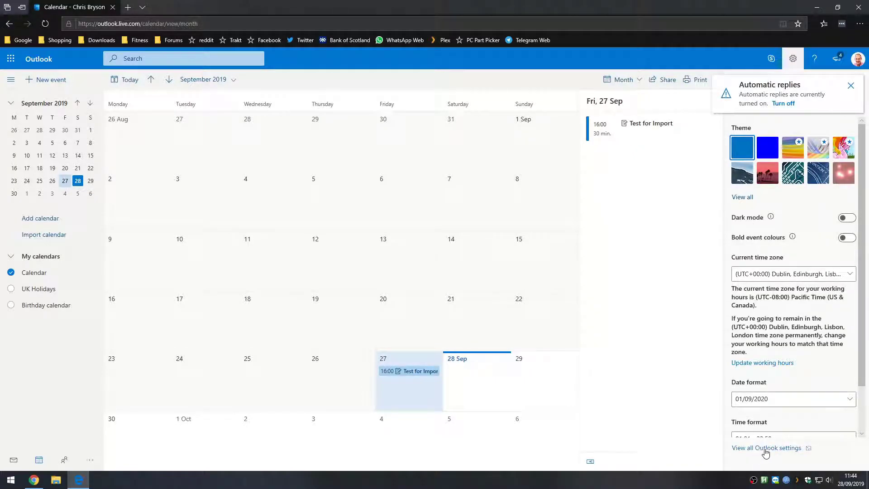
left_click(781, 451)
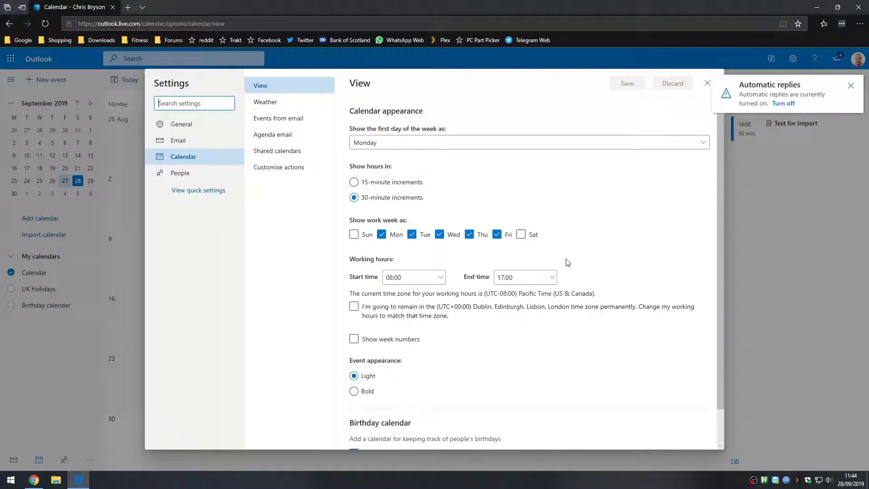
left_click(185, 159)
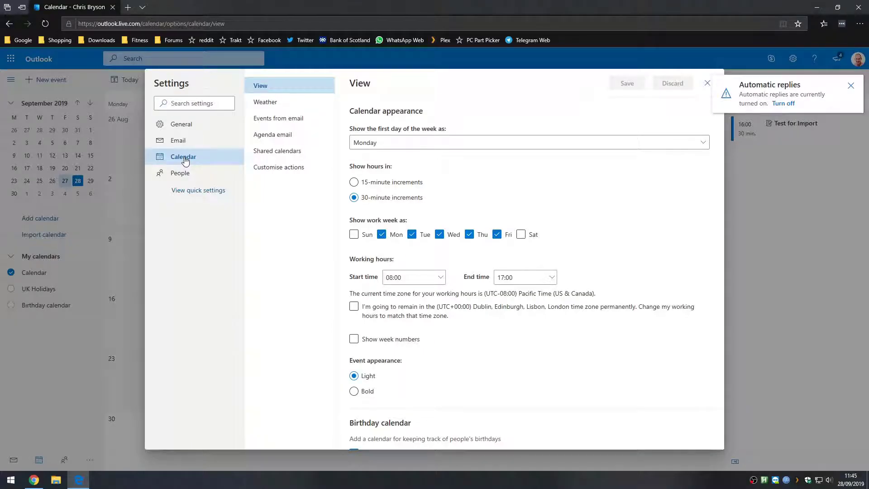
left_click(298, 157)
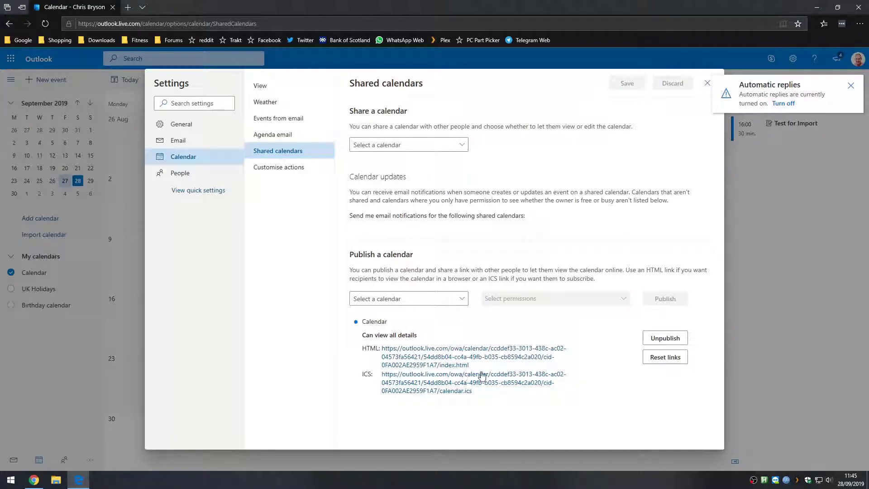
Unpublish the calendar, then republish 'Calendar' with the 'Can view all details' permission
left_click(664, 340)
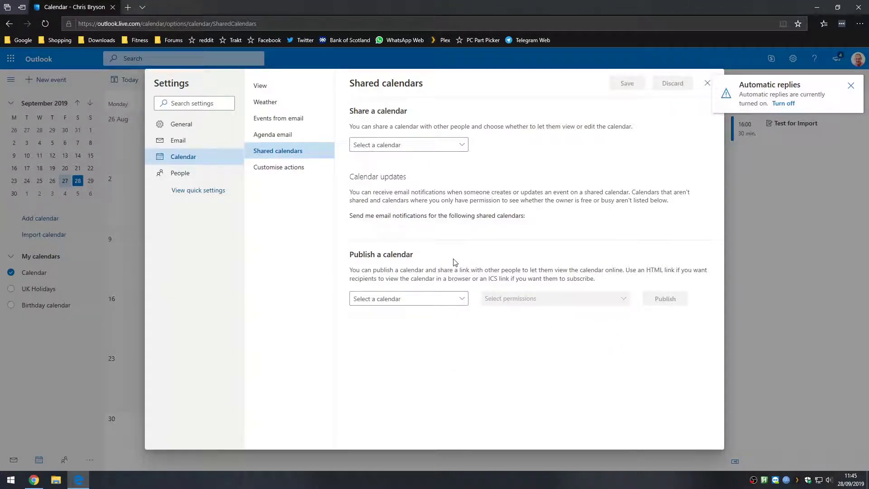
left_click(426, 300)
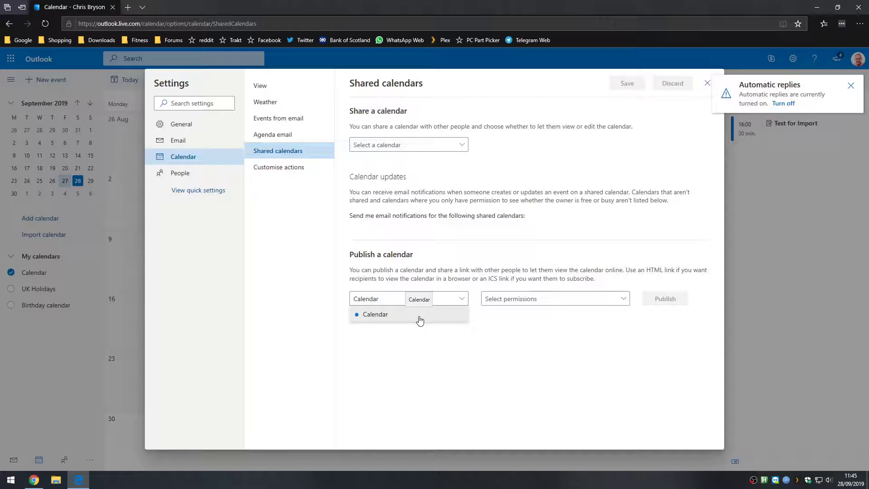
left_click(420, 319)
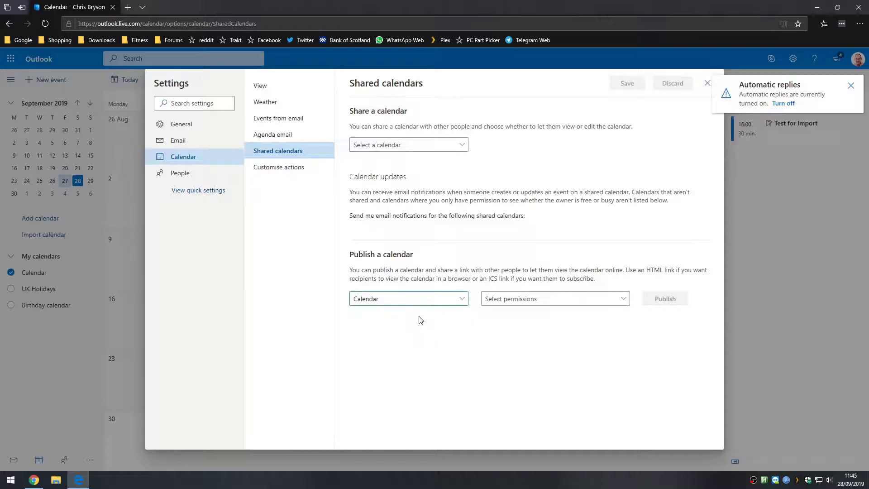
left_click(575, 304)
left_click(575, 304)
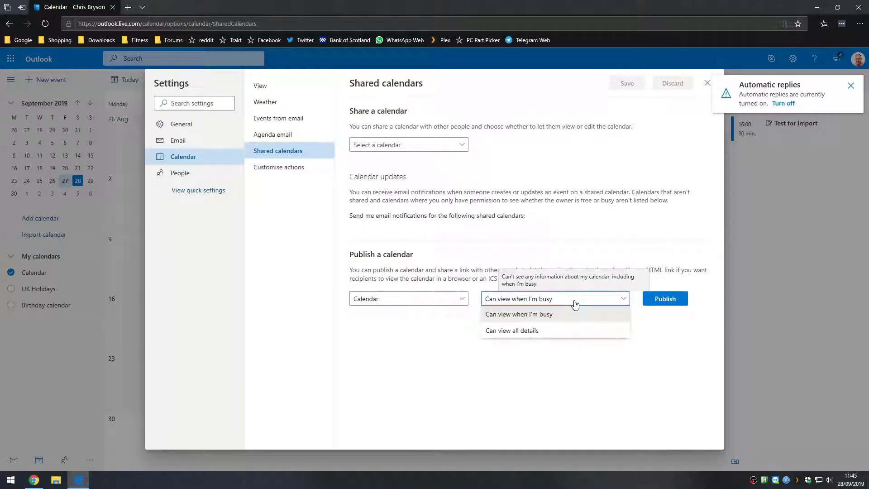
left_click(538, 333)
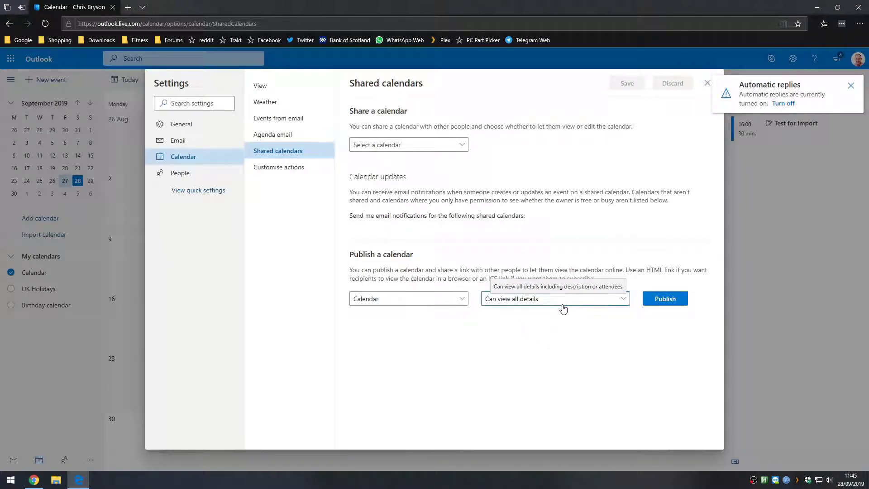
left_click(673, 300)
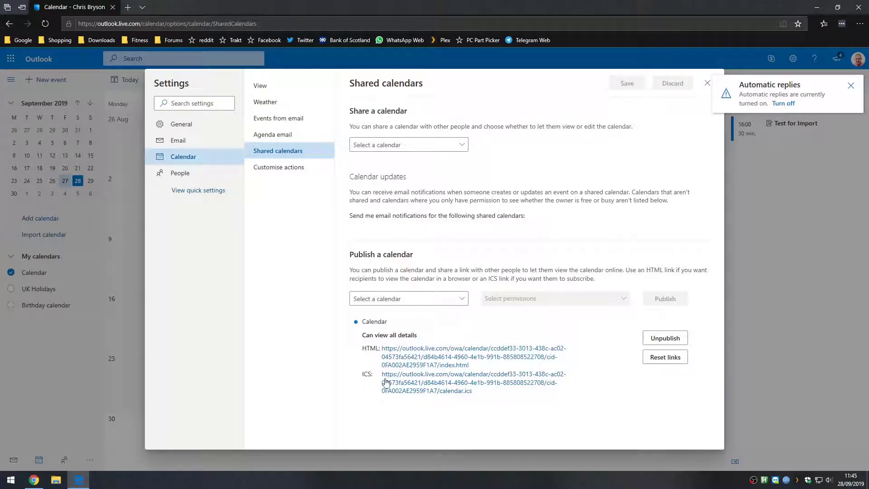
Download the calendar's ICS link, choosing Save As for calendar.ics
left_click(448, 385)
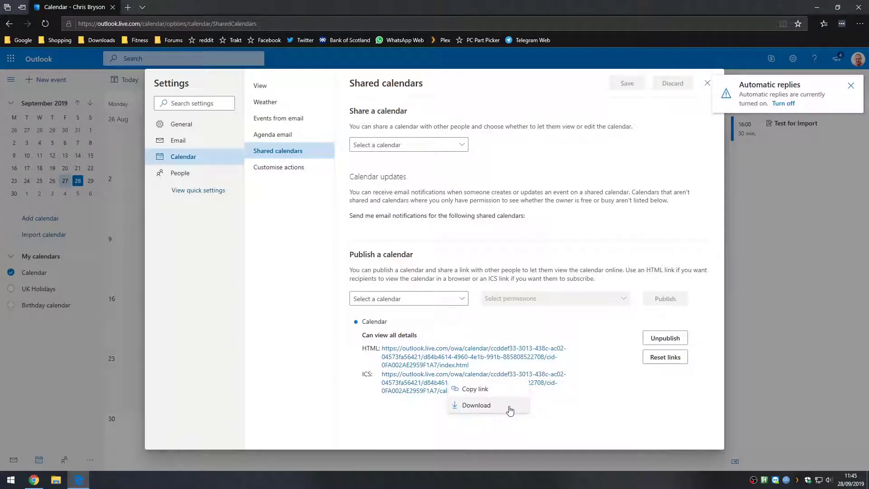
left_click(510, 410)
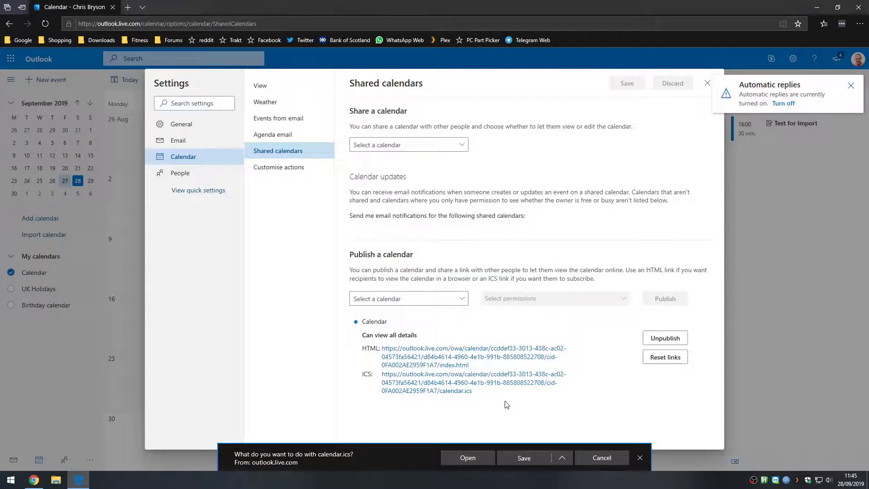
left_click(562, 456)
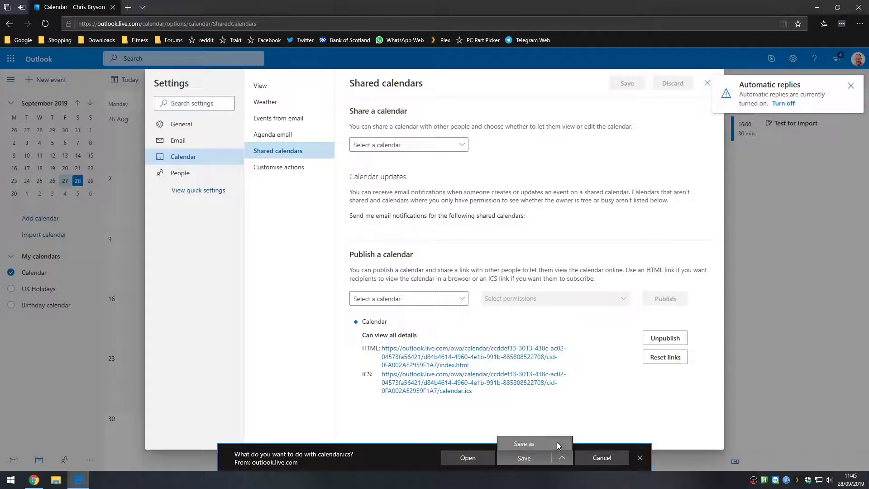
left_click(556, 442)
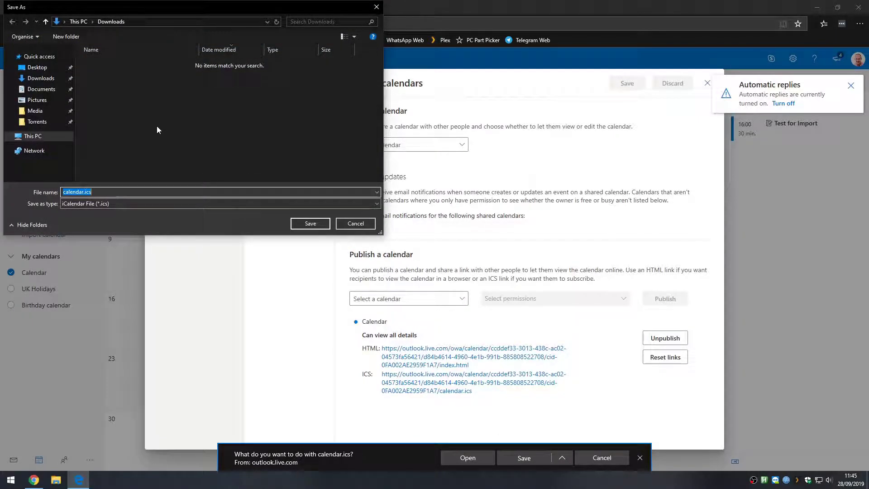
Save the file to Downloads as 'outlook calendar.ics', then minimise Edge
left_click(64, 192)
type("outlook")
left_click(145, 191)
left_click(307, 225)
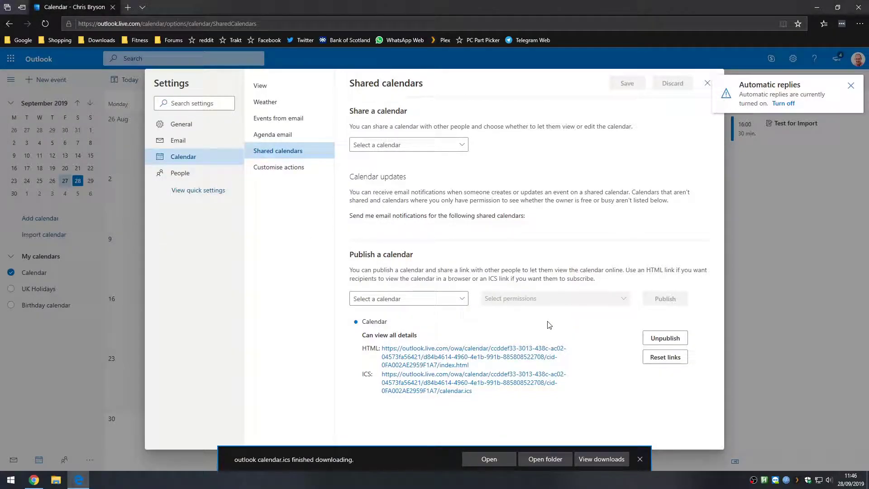
left_click(640, 458)
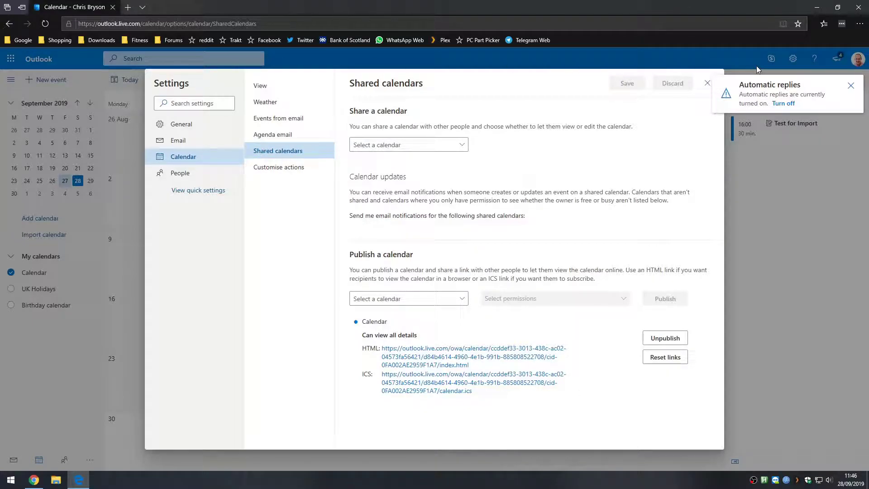
left_click(816, 8)
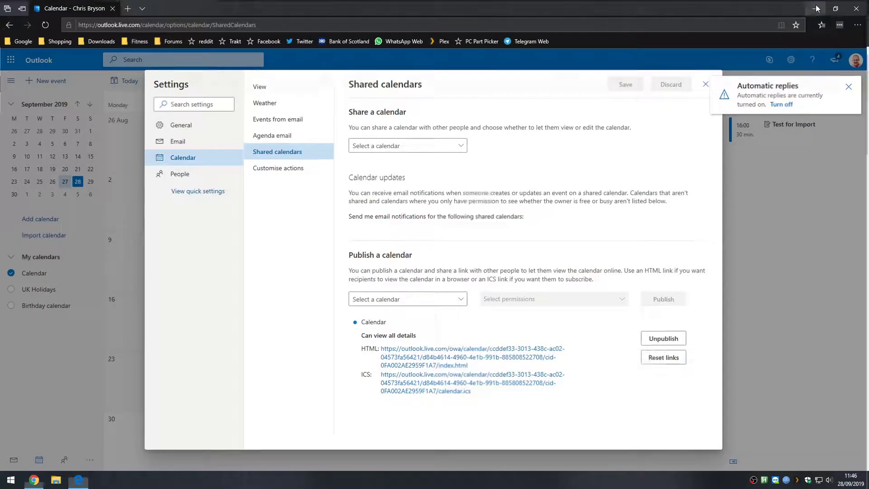
Confirm Friday 27 September is empty in Google Calendar, then open the Other calendars + menu
left_click(213, 7)
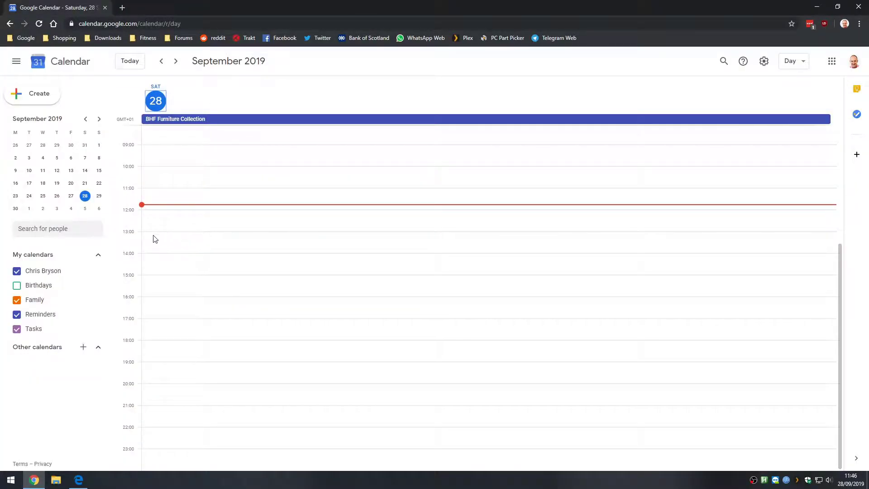
left_click(70, 195)
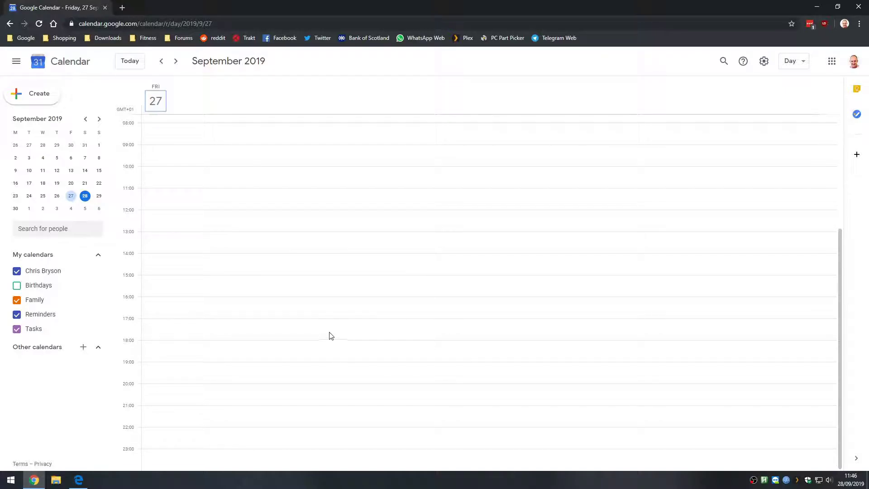
left_click(89, 201)
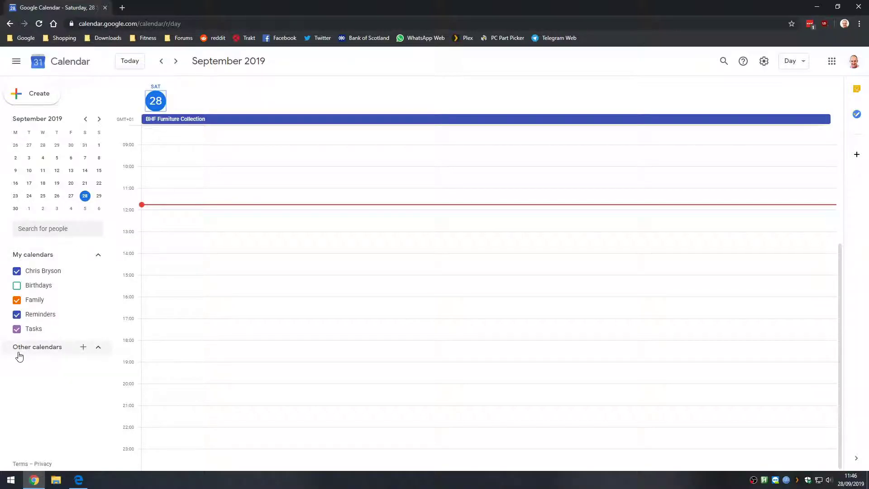
left_click(84, 347)
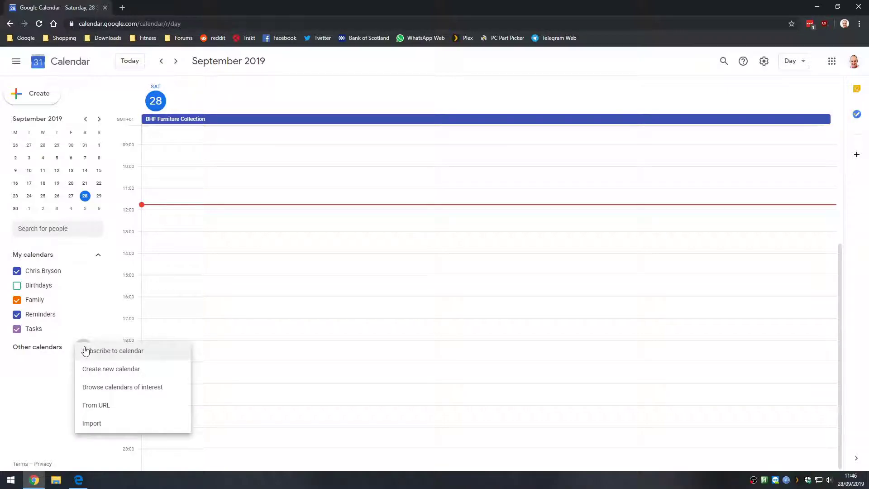
Choose Import and select 'outlook calendar.ics' from the Downloads folder
left_click(114, 428)
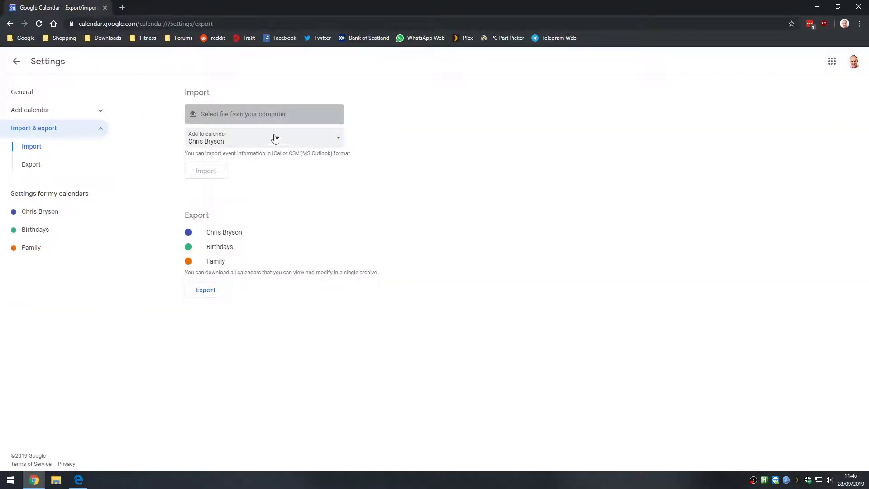
left_click(298, 115)
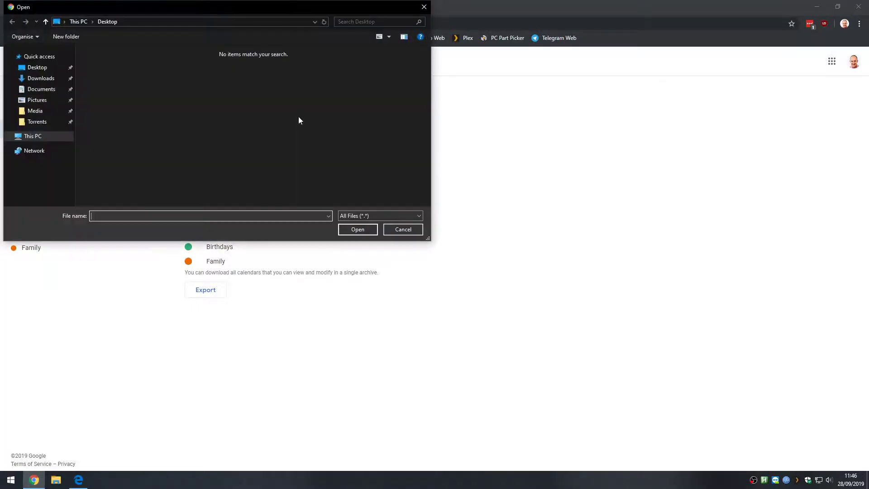
left_click(41, 79)
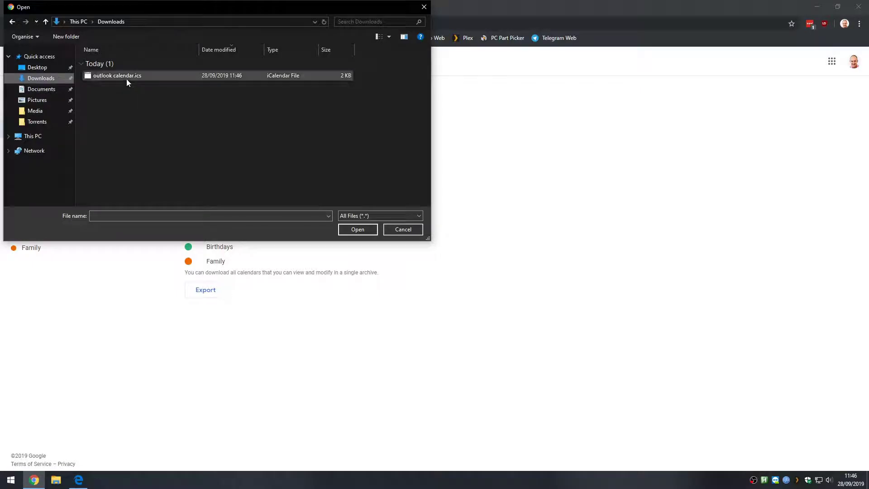
left_click(124, 77)
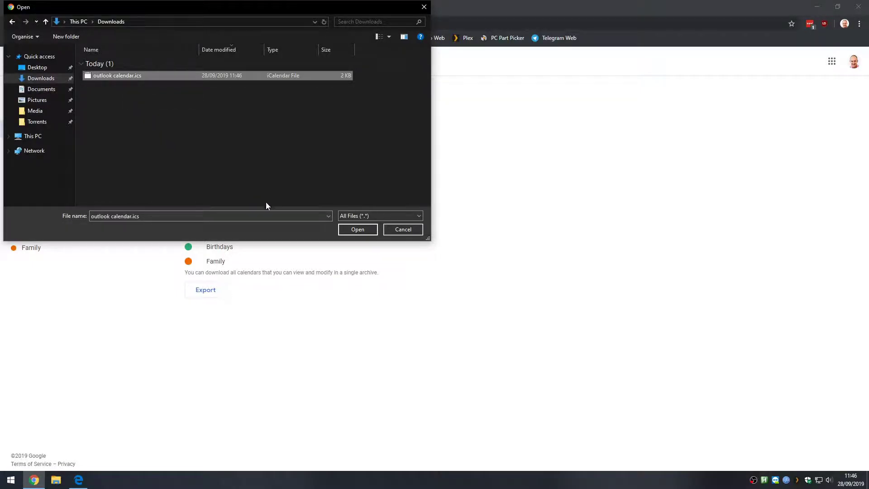
left_click(371, 229)
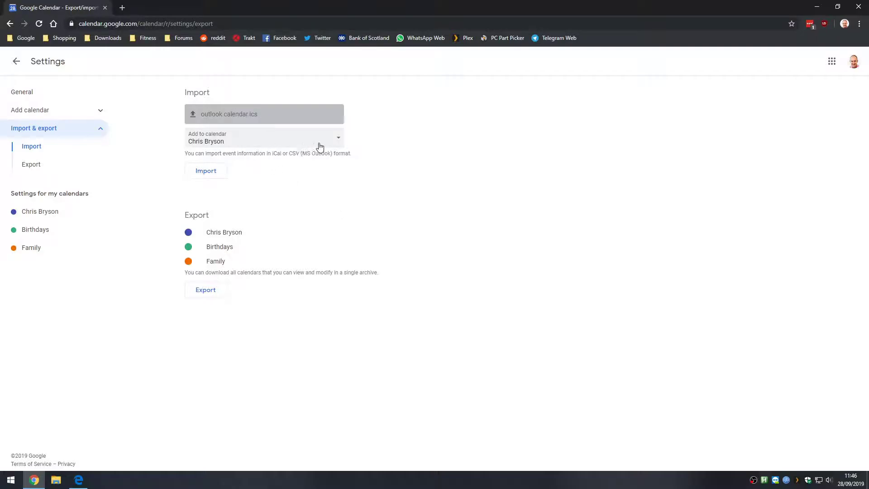
Keep the main personal calendar as destination and import the file, bringing in 1 event
left_click(338, 140)
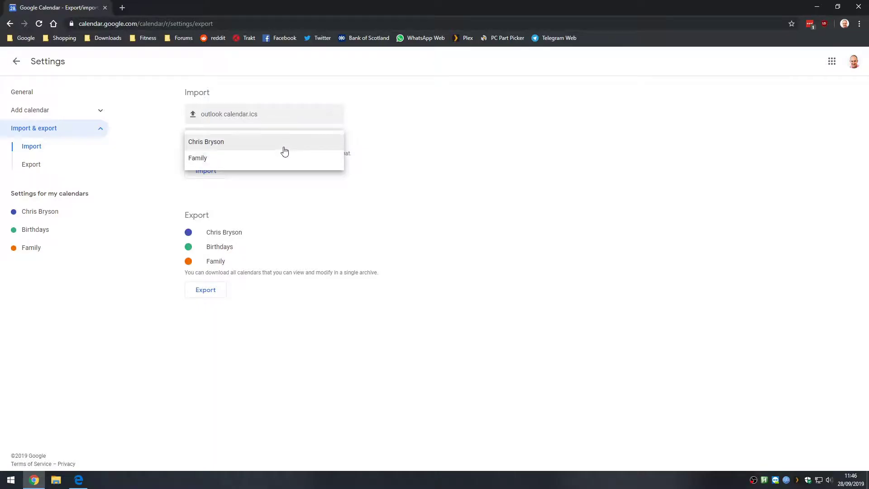
left_click(248, 144)
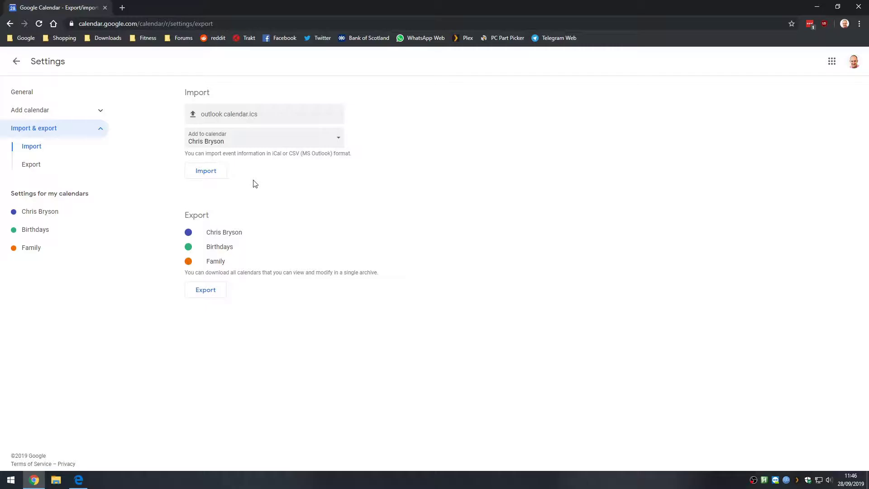
left_click(213, 174)
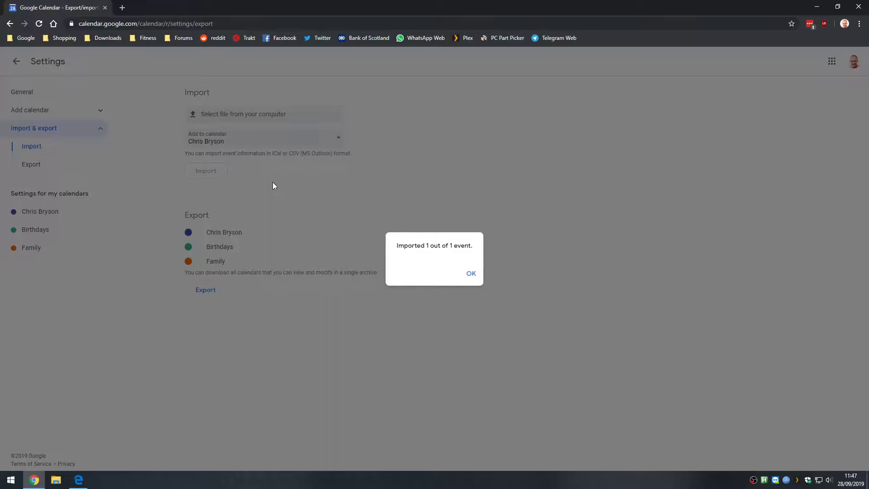
Dismiss the import message, return to the calendar, and open 27 September's 'Test for Import' event
left_click(470, 274)
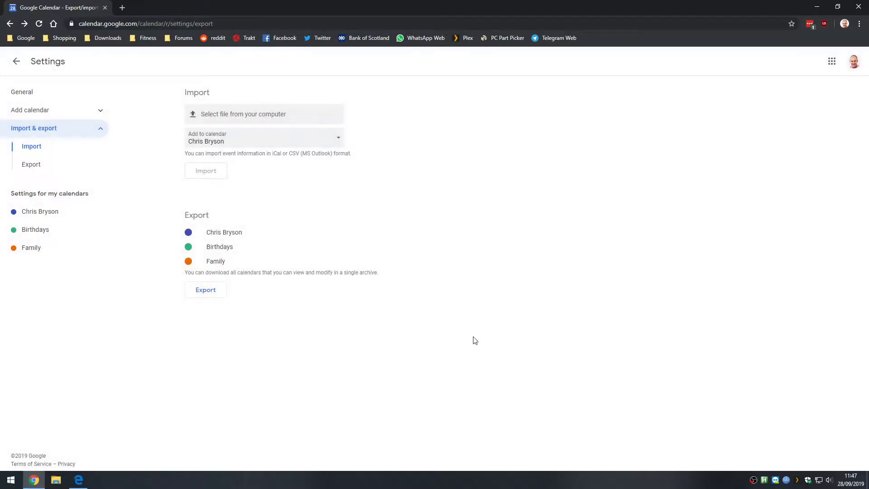
left_click(15, 65)
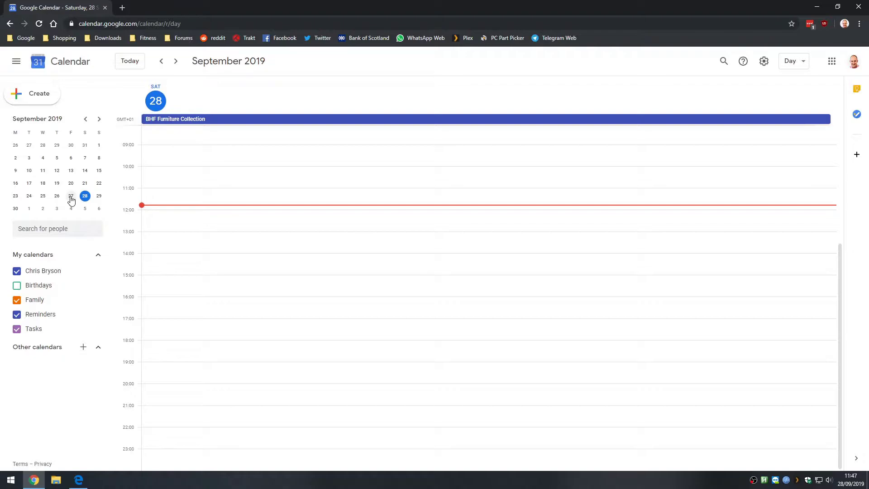
left_click(71, 198)
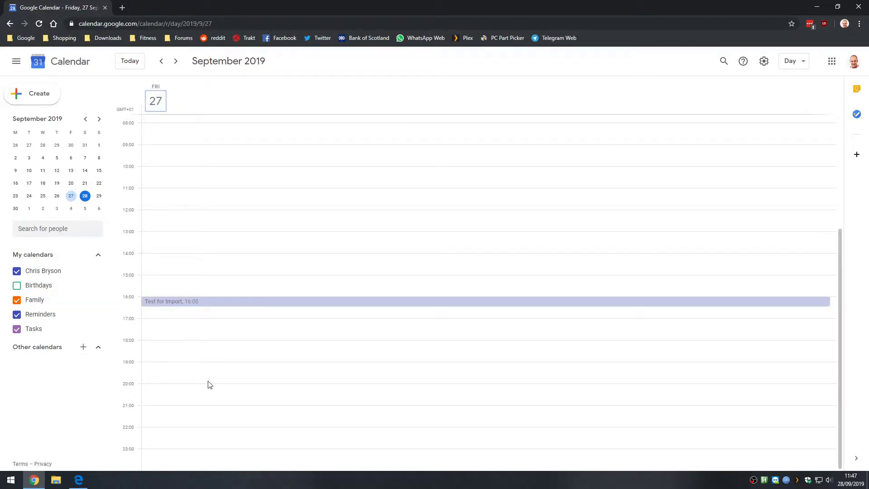
left_click(201, 302)
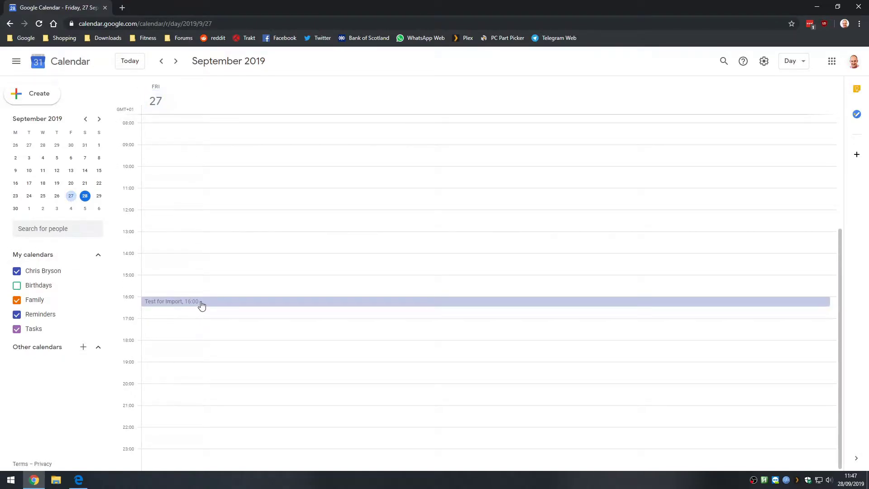